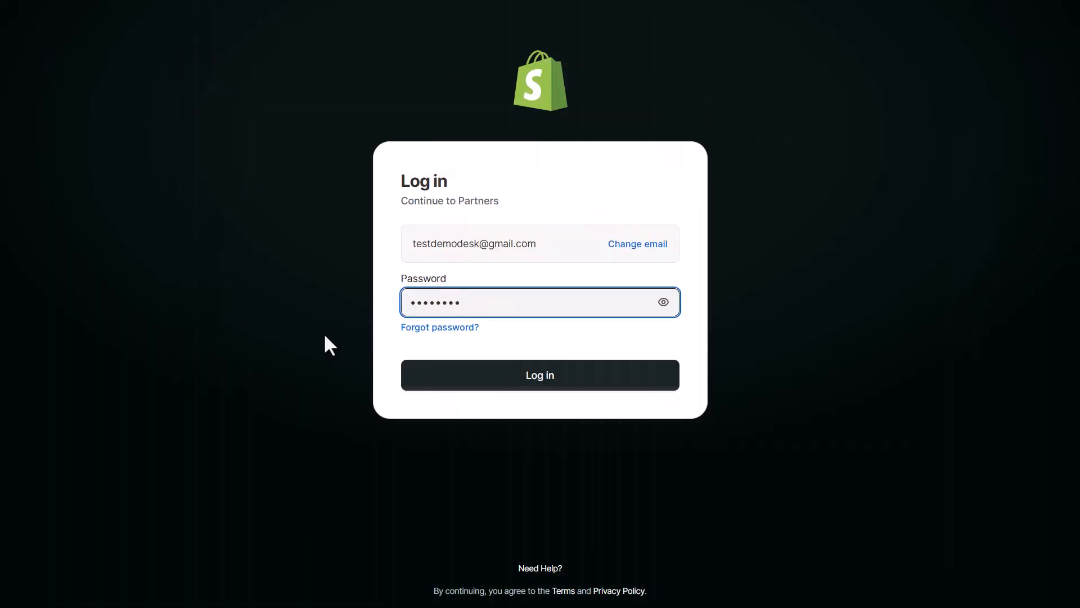
Log in to Shopify admin and go from Settings > Apps > Develop apps to the Dev Dashboard apps list.
{"action": "left_click", "coordinate": [450, 372]}
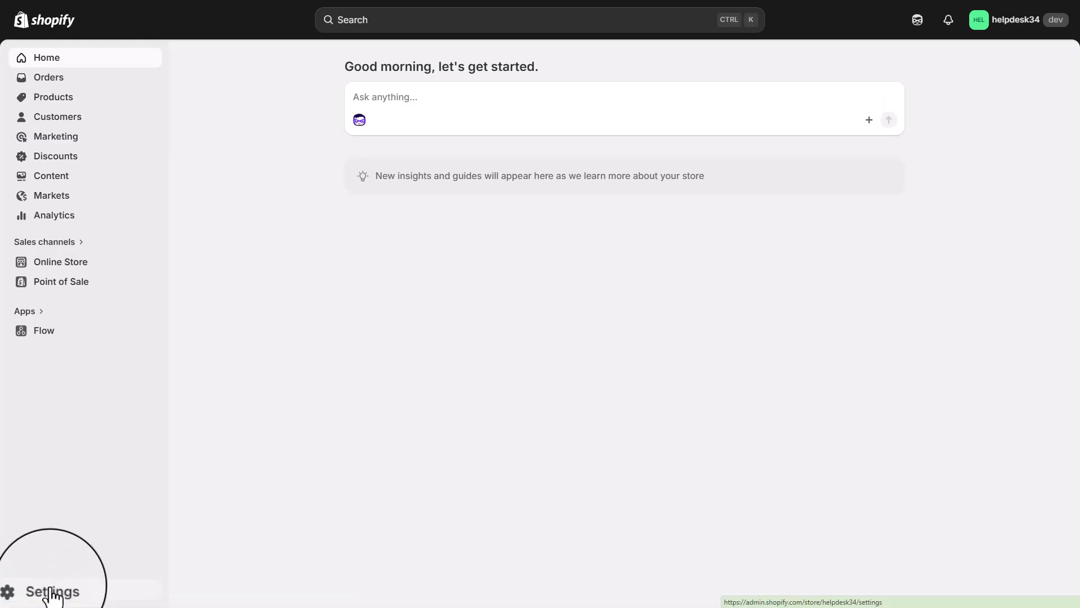
{"action": "left_click", "coordinate": [49, 590]}
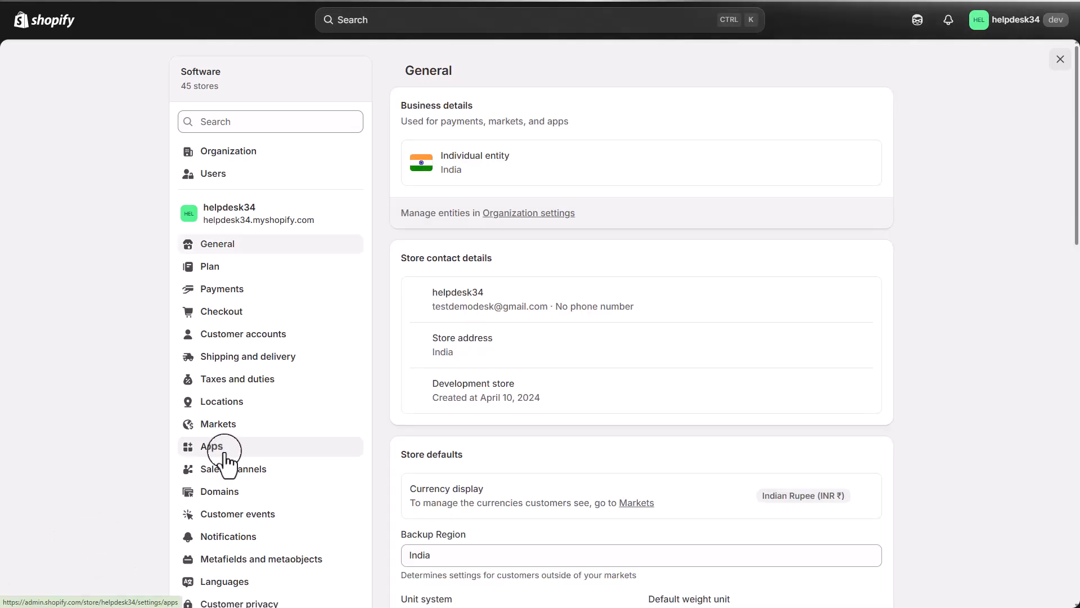
{"action": "left_click", "coordinate": [211, 446]}
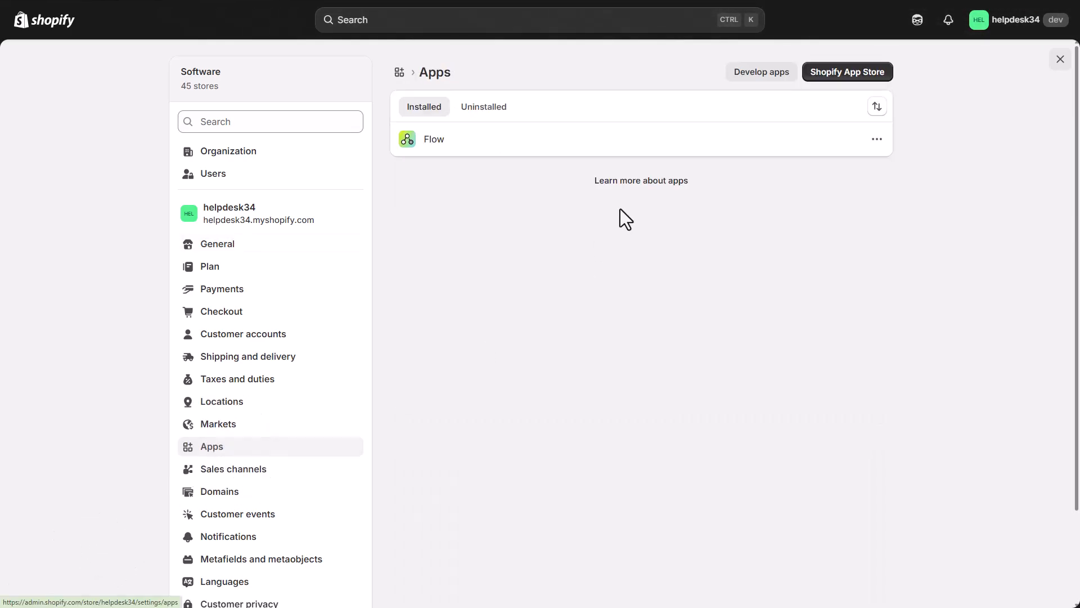
{"action": "left_click", "coordinate": [749, 77]}
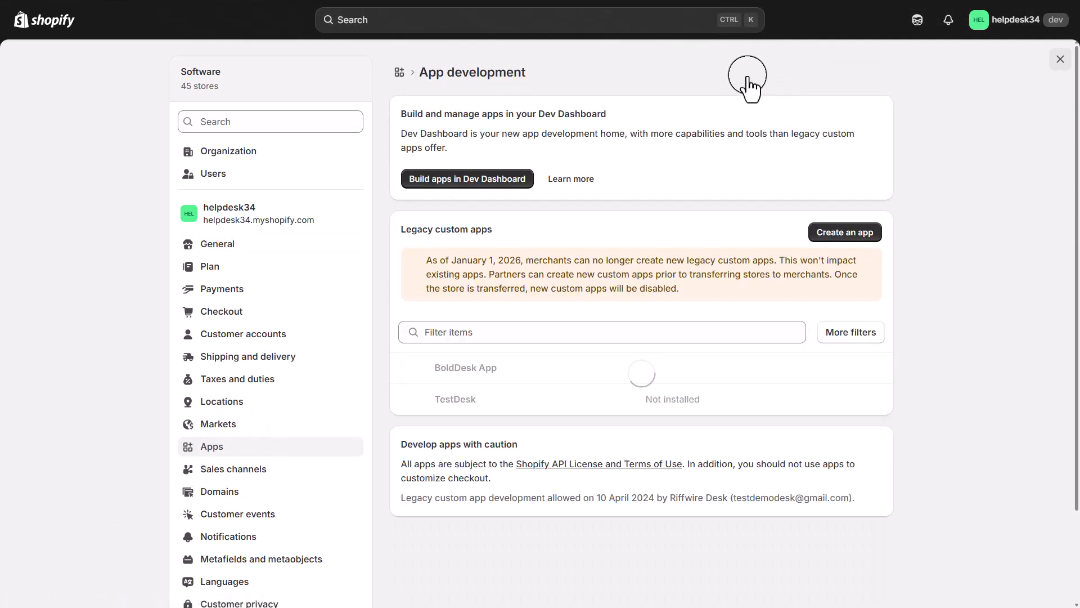
{"action": "left_click", "coordinate": [472, 186]}
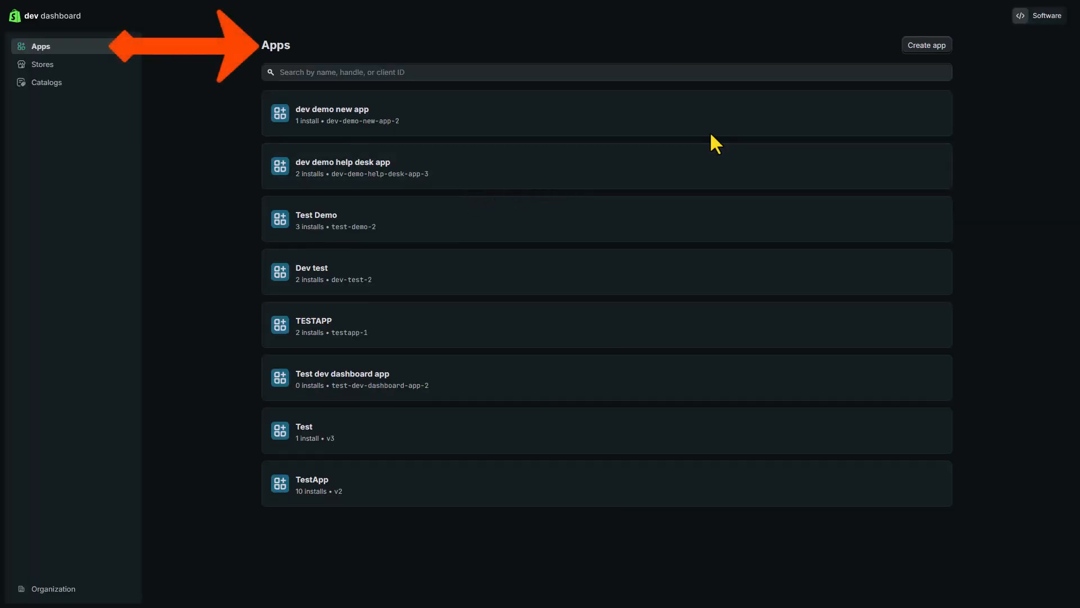
Create a new Dev Dashboard app named BuyMore.
{"action": "left_click", "coordinate": [932, 53]}
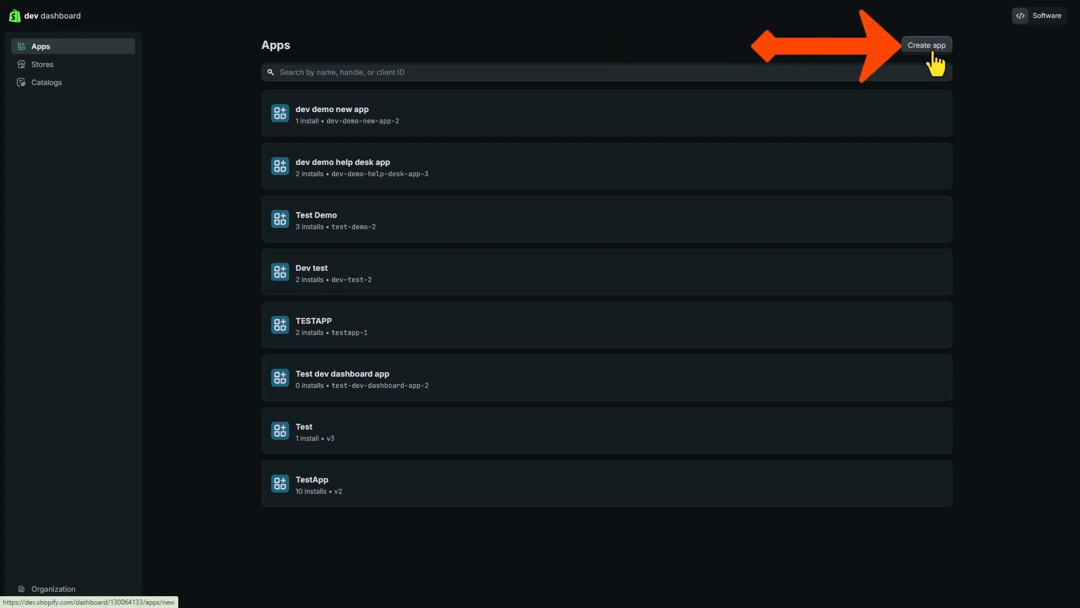
{"action": "type", "text": "Buy"}
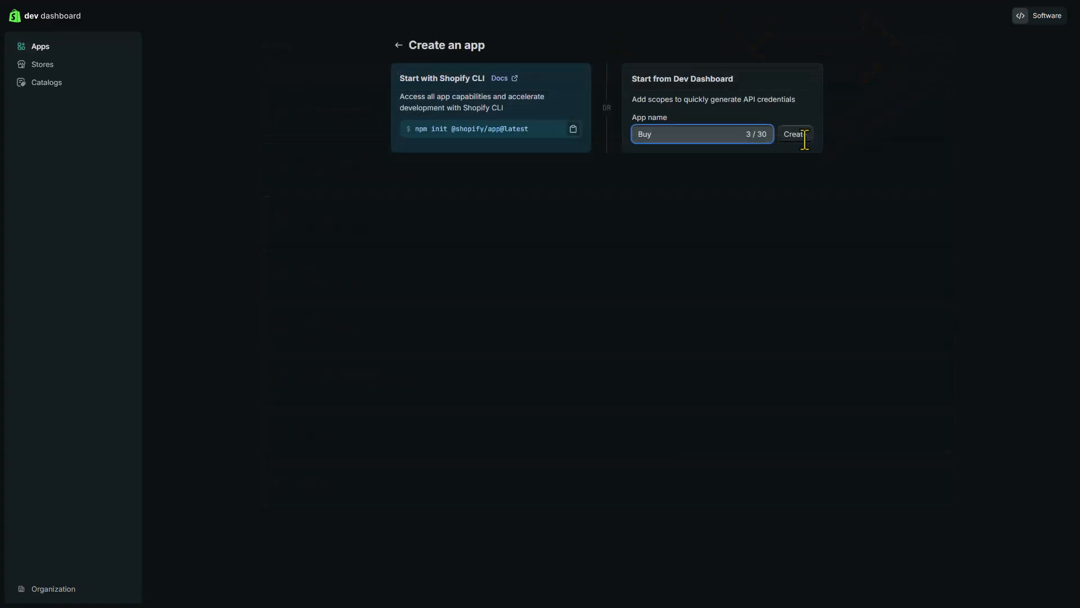
{"action": "type", "text": "More"}
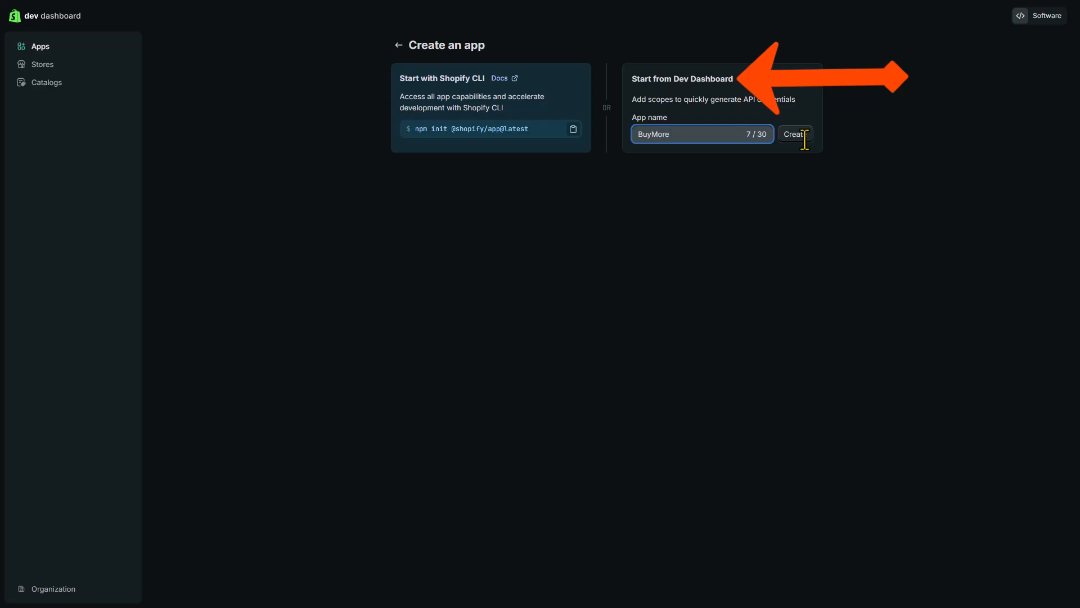
{"action": "left_click", "coordinate": [805, 137]}
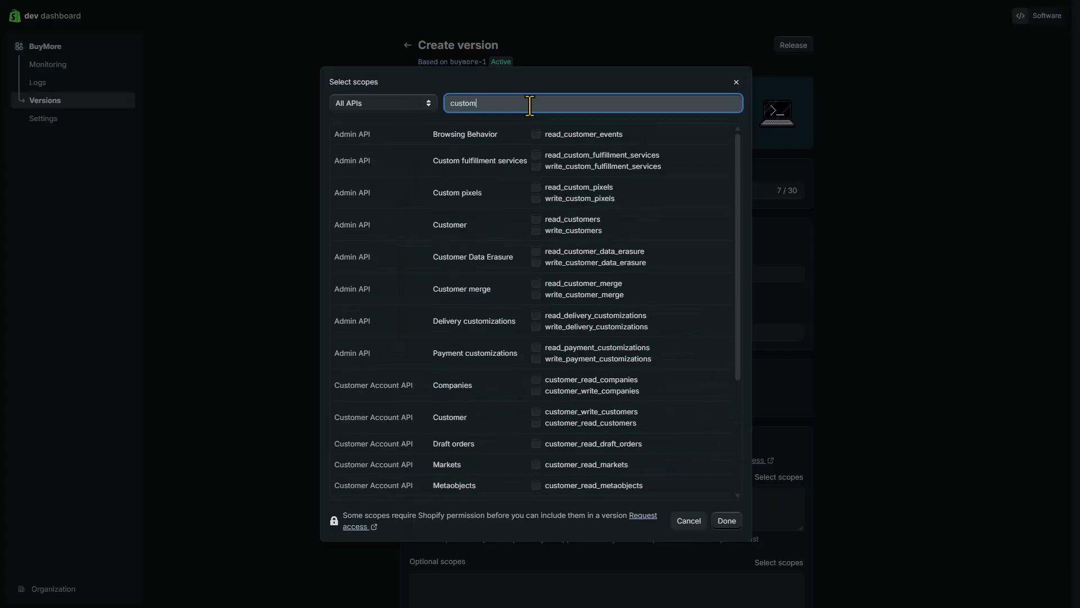
Select the read_customers, read_orders and write_orders access scopes for BuyMore.
{"action": "type", "text": "rs"}
{"action": "left_click", "coordinate": [540, 156]}
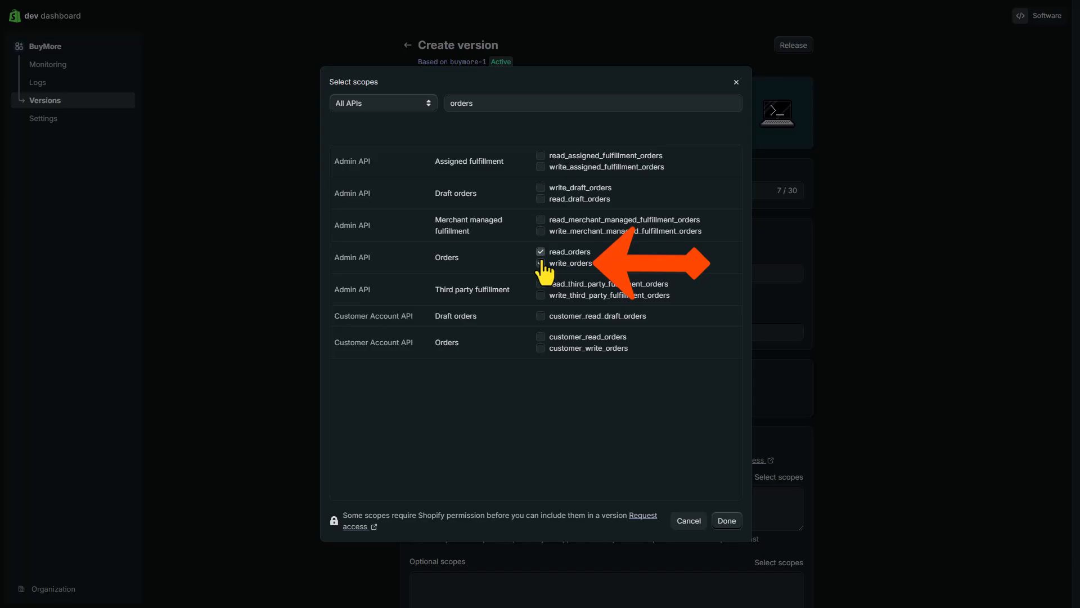
{"action": "left_click", "coordinate": [540, 263]}
{"action": "left_click", "coordinate": [730, 522]}
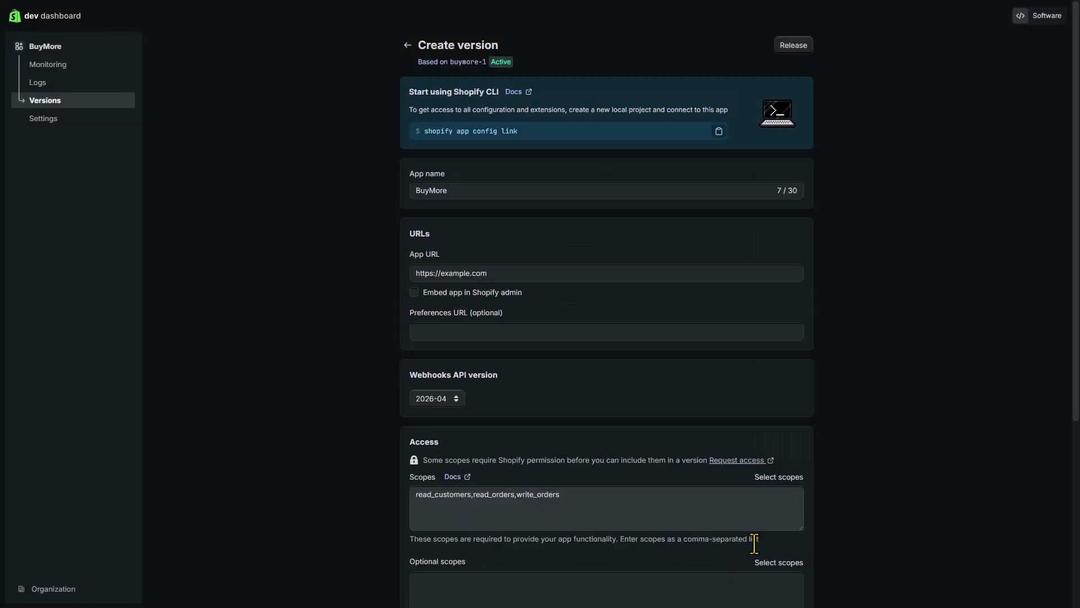
Release the new BuyMore version (buymore-2) with those scopes.
{"action": "scroll", "coordinate": [729, 507], "scroll_direction": "down", "scroll_amount": 10}
{"action": "left_click", "coordinate": [793, 580]}
{"action": "left_click", "coordinate": [723, 384]}
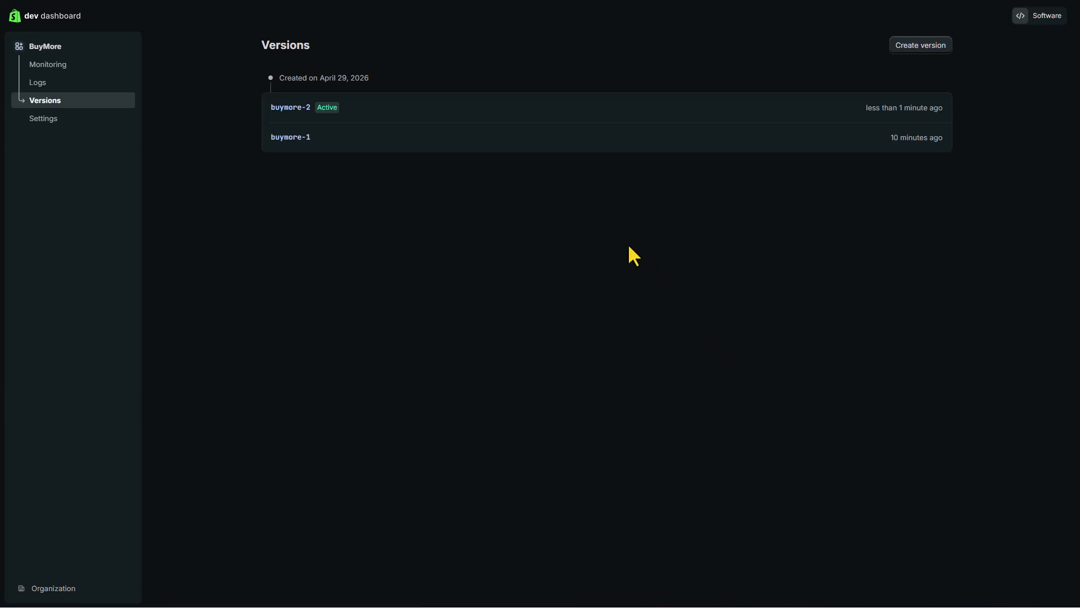
Set BuyMore's distribution method to Custom distribution and confirm the choice.
{"action": "left_click", "coordinate": [49, 50]}
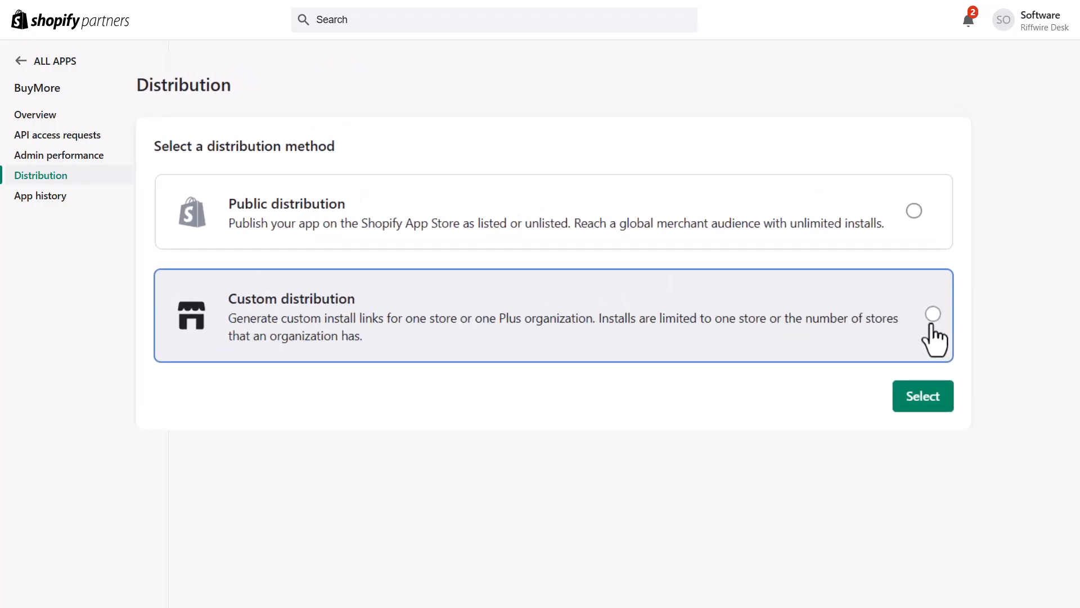
{"action": "left_click", "coordinate": [933, 315]}
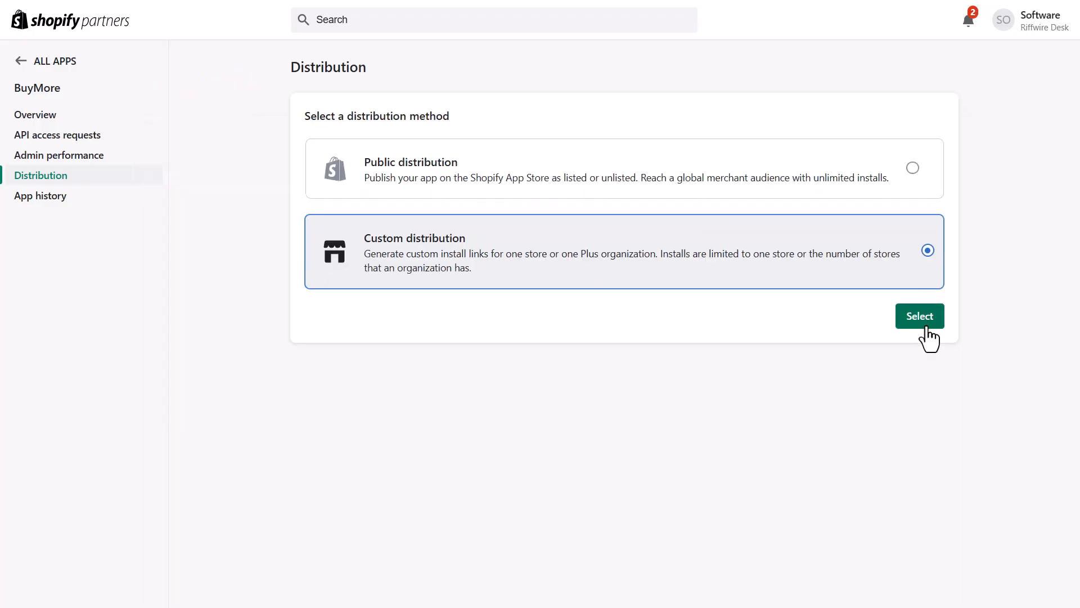
{"action": "left_click", "coordinate": [926, 326]}
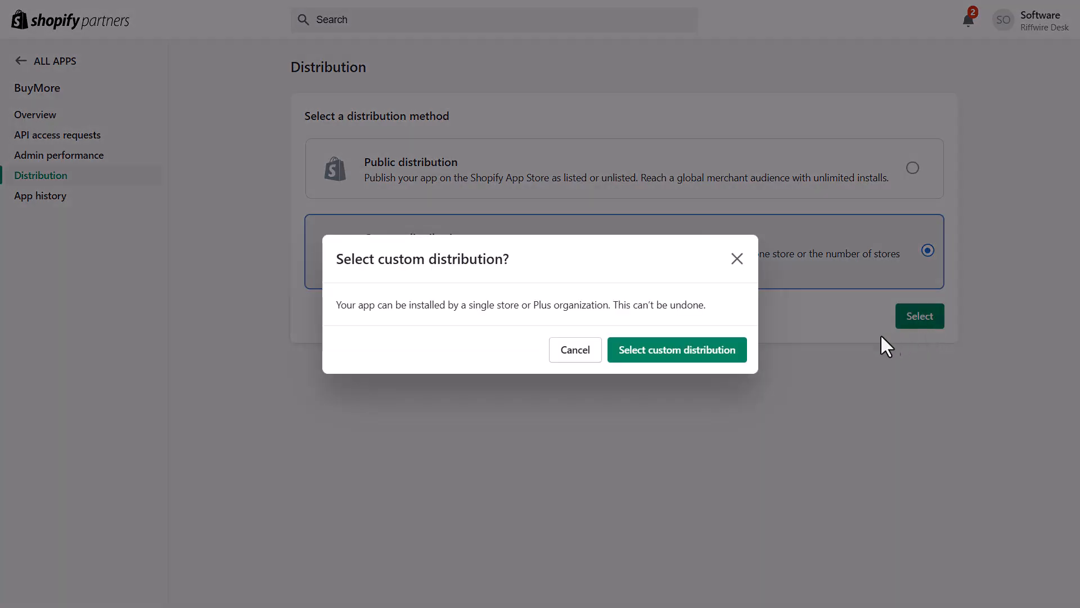
{"action": "left_click", "coordinate": [685, 366]}
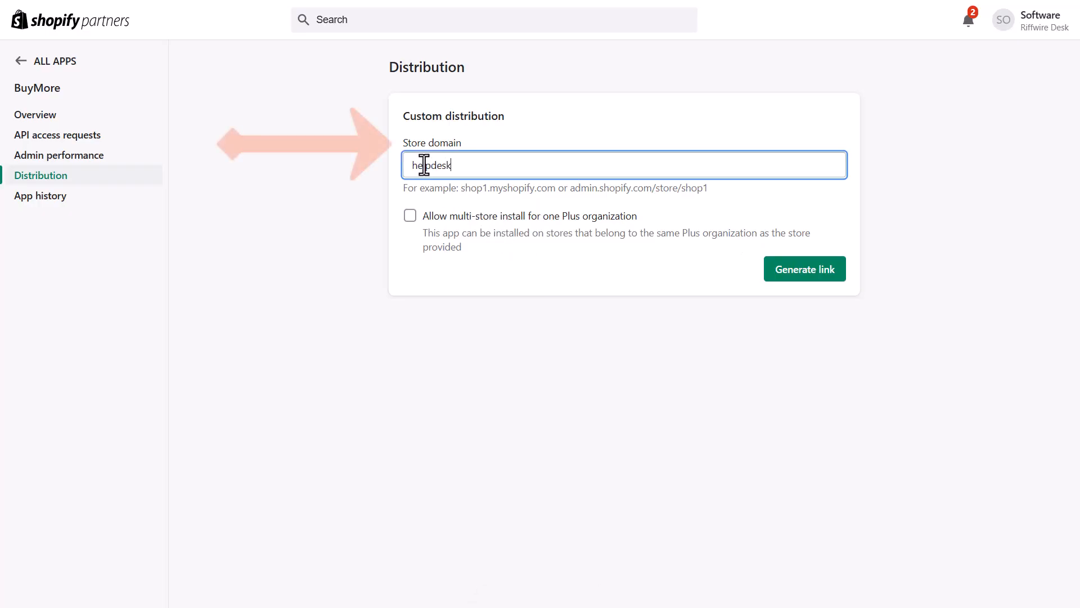
Generate and copy a multi-store install link for helpdesk34.myshopify.com.
{"action": "type", "text": "34.myshopify.com"}
{"action": "left_click", "coordinate": [410, 216]}
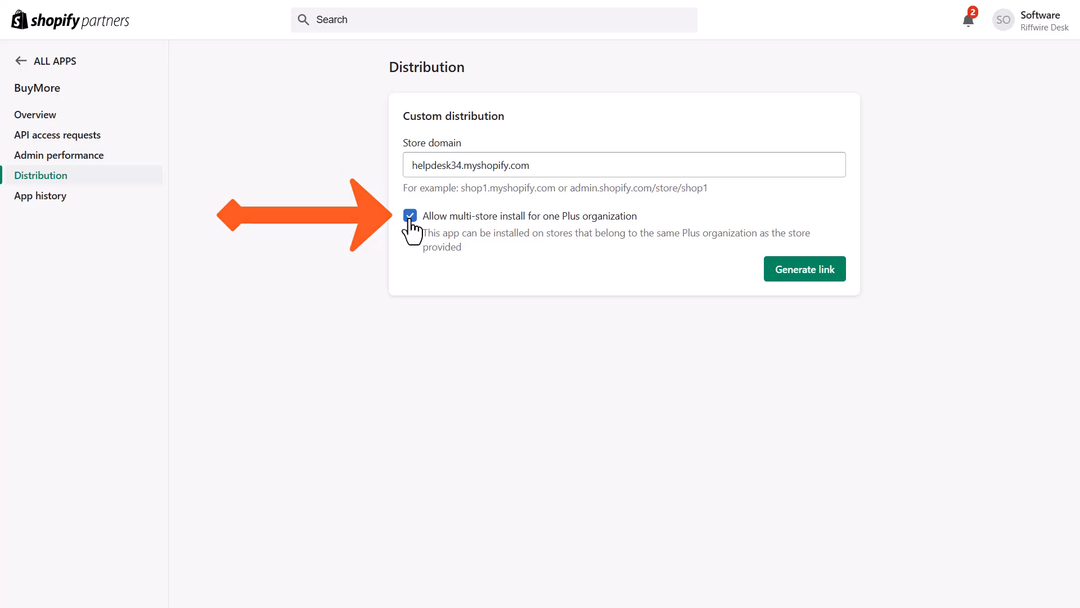
{"action": "left_click", "coordinate": [812, 280]}
{"action": "left_click", "coordinate": [715, 360]}
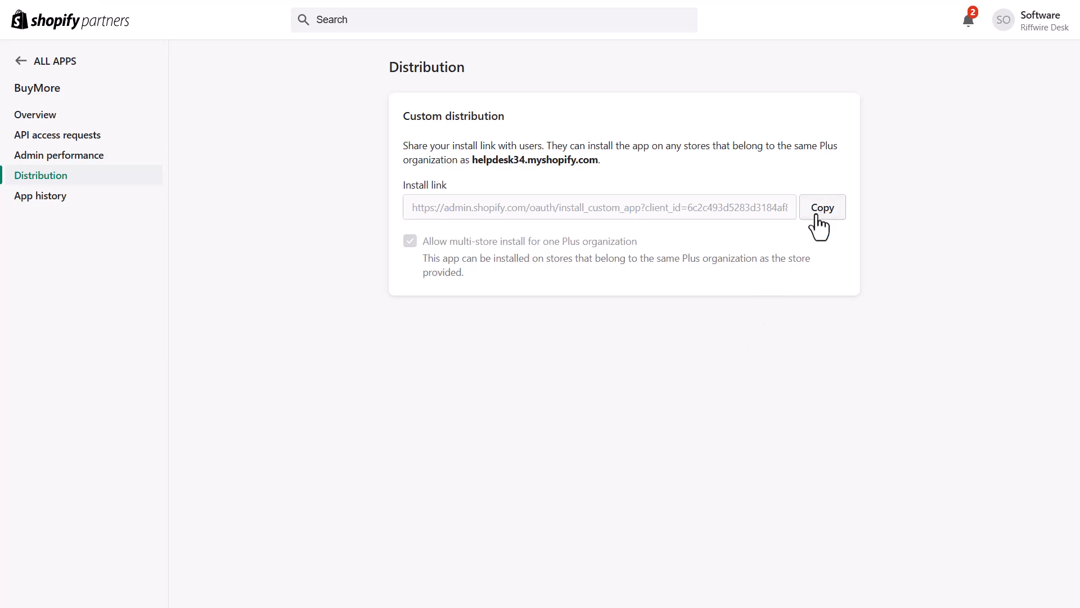
{"action": "left_click", "coordinate": [814, 213]}
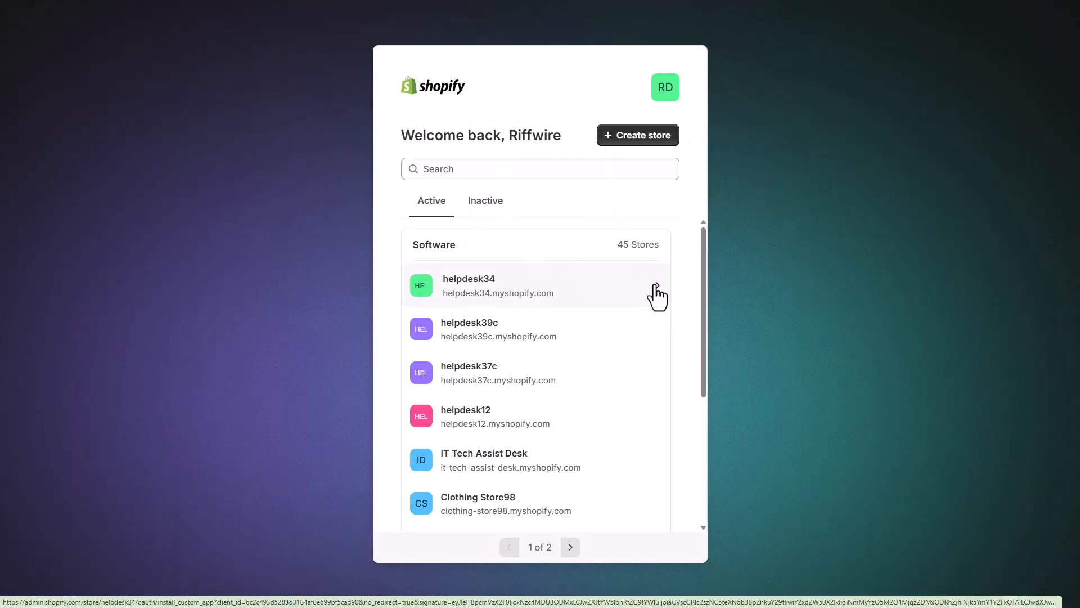
Install BuyMore on the helpdesk34 store.
{"action": "left_click", "coordinate": [655, 286]}
{"action": "left_click", "coordinate": [812, 421]}
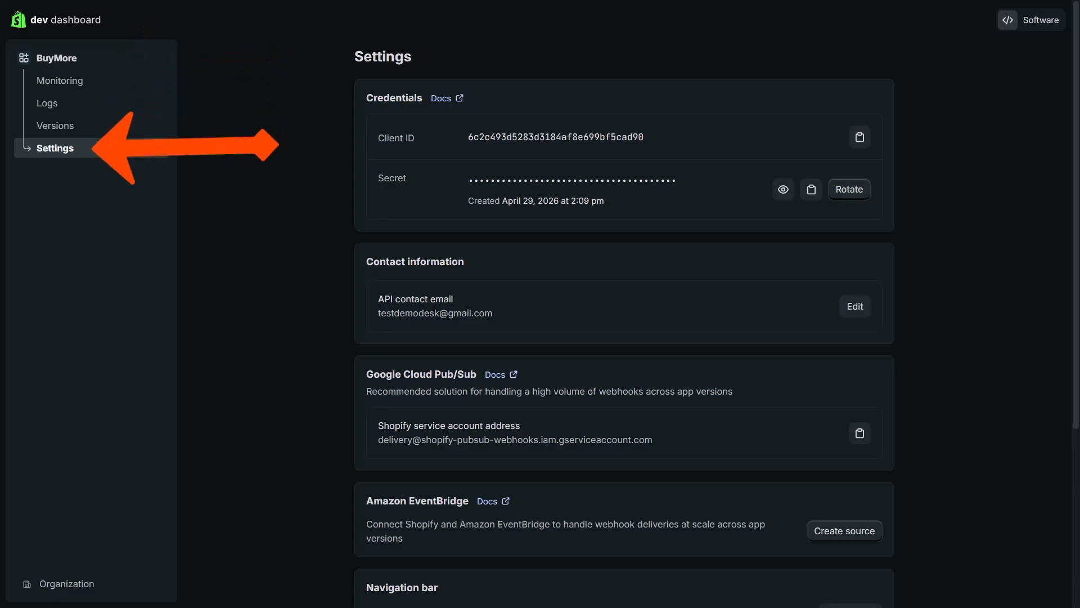
Copy BuyMore's Client ID and Client Secret from its credentials.
{"action": "left_click", "coordinate": [860, 137]}
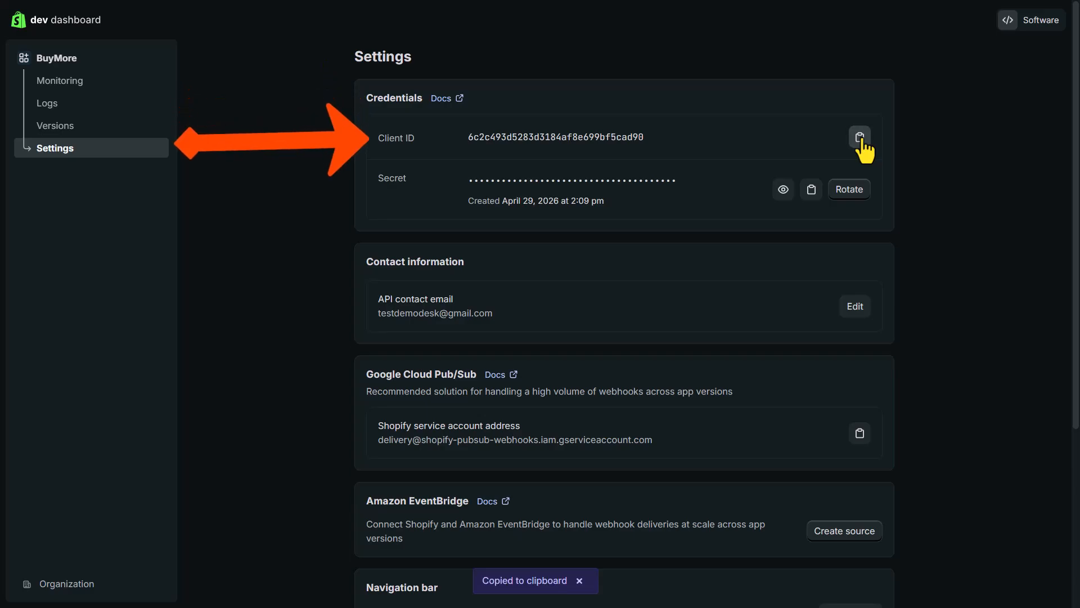
{"action": "left_click", "coordinate": [811, 191]}
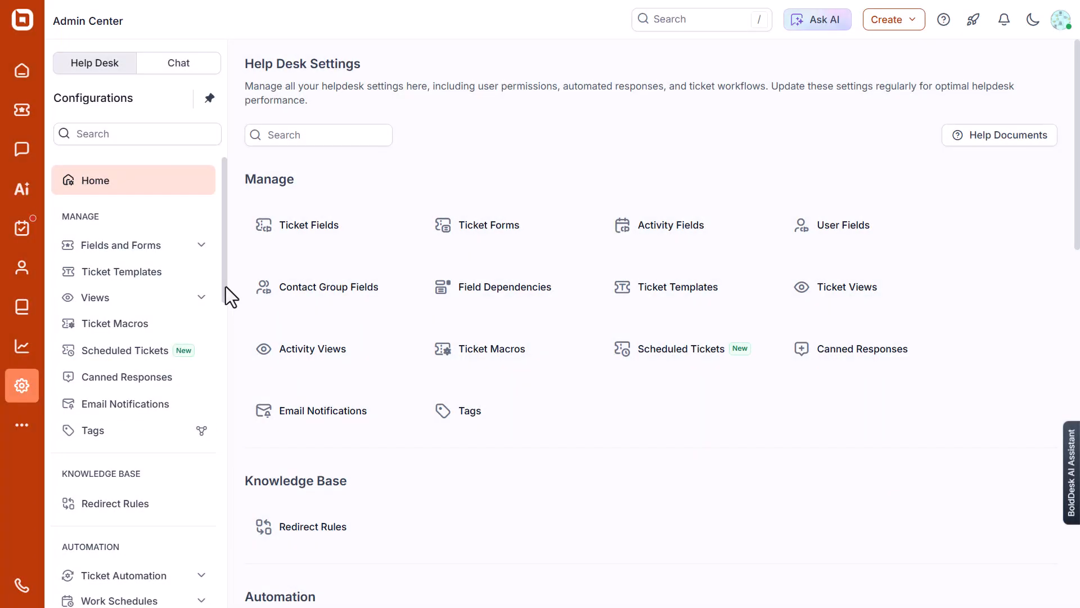
Find Shopify in BoldDesk's integrations marketplace and start installing it.
{"action": "left_click_drag", "start_coordinate": [225, 289], "coordinate": [224, 588]}
{"action": "left_click", "coordinate": [301, 490]}
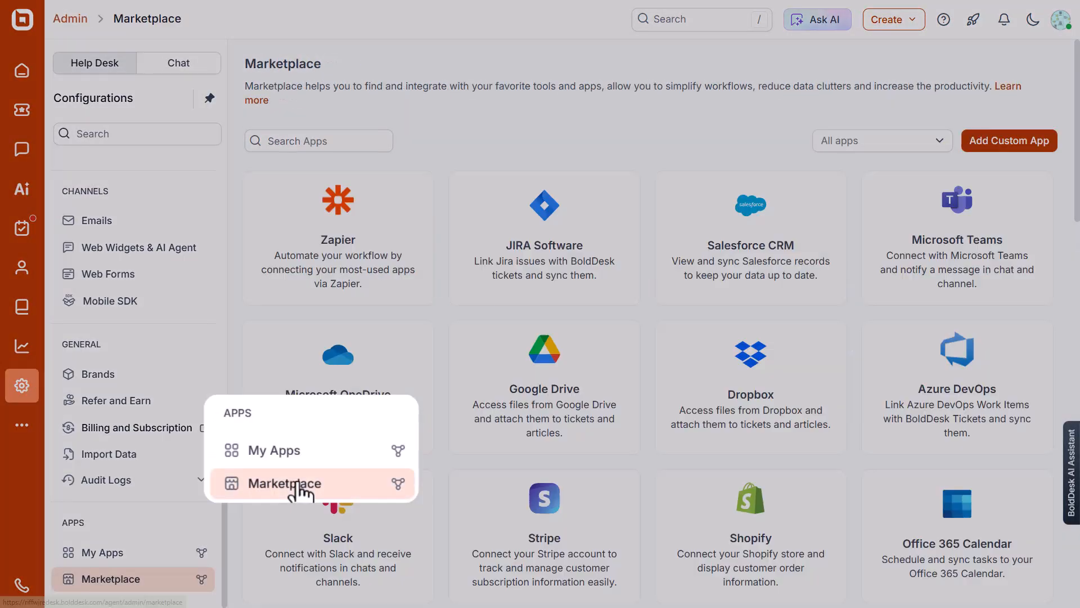
{"action": "left_click", "coordinate": [283, 141]}
{"action": "type", "text": "shopify"}
{"action": "left_click", "coordinate": [338, 251]}
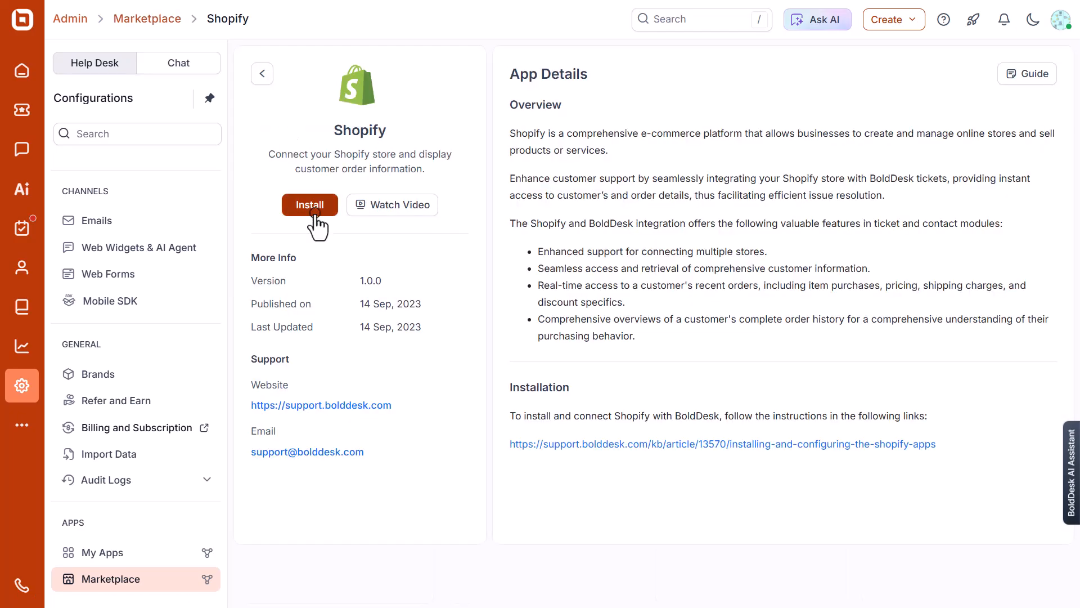
{"action": "left_click", "coordinate": [315, 214]}
Enter store name NovaMart, URL helpdesk34, and paste the client ID and secret.
{"action": "left_click", "coordinate": [325, 203]}
{"action": "type", "text": "NovaMart"}
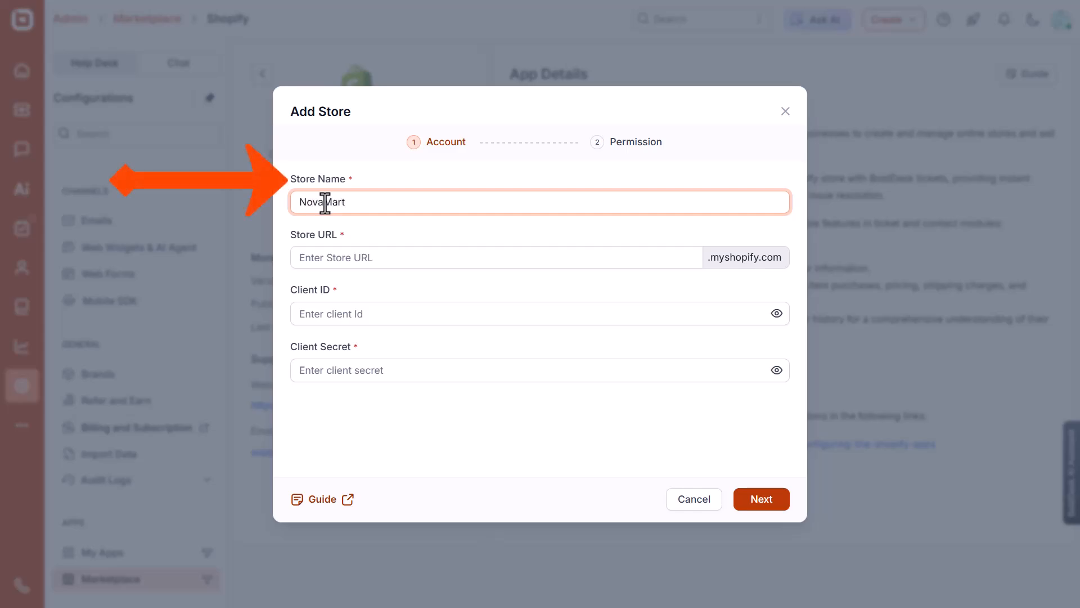
{"action": "left_click", "coordinate": [347, 260]}
{"action": "type", "text": "helpde"}
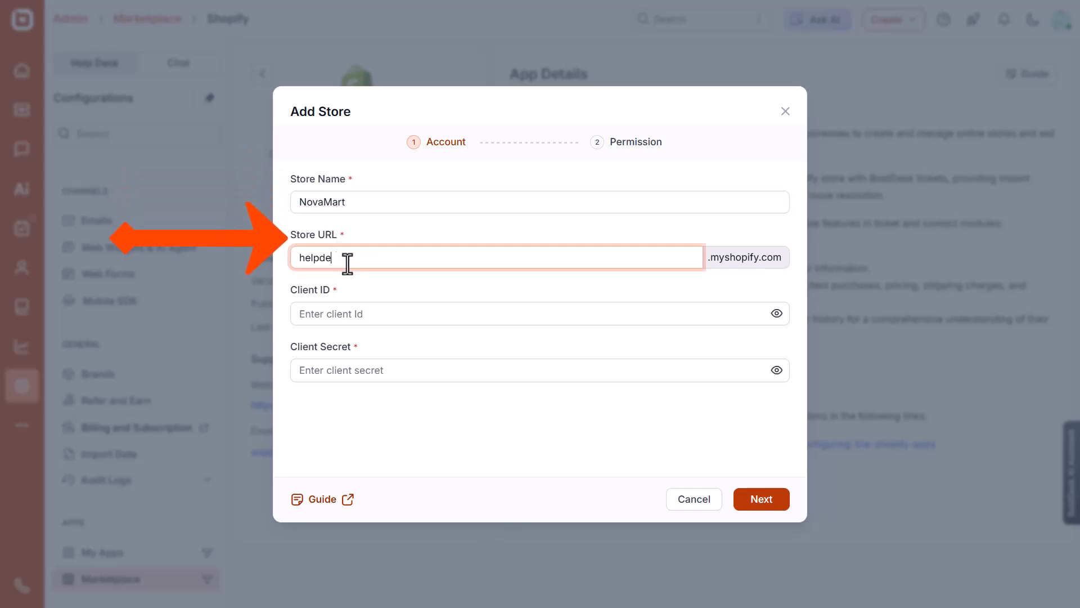
{"action": "type", "text": "sk34"}
{"action": "left_click", "coordinate": [345, 313]}
{"action": "key", "text": "ctrl+v"}
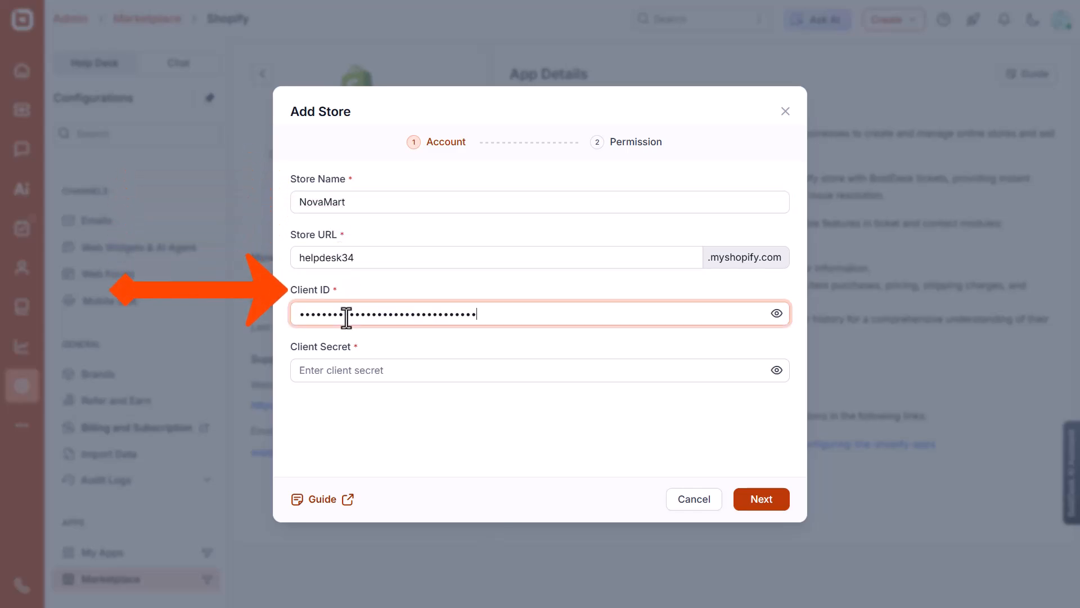
{"action": "left_click", "coordinate": [404, 371]}
{"action": "key", "text": "ctrl+v"}
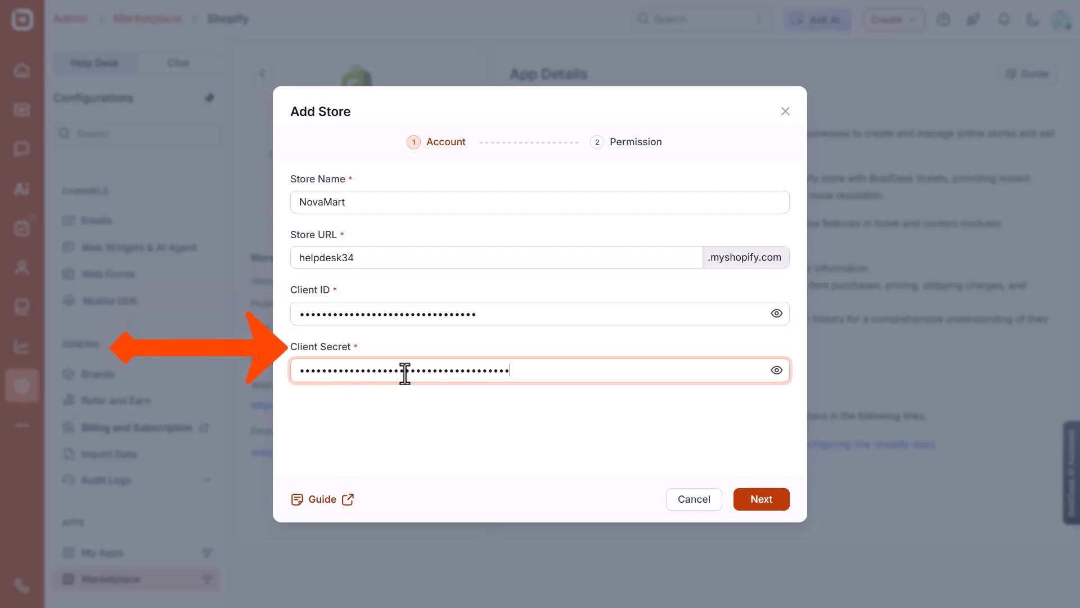
Give NovaMart the Ticket, Chat and Contact target modules and save the store.
{"action": "left_click", "coordinate": [761, 501]}
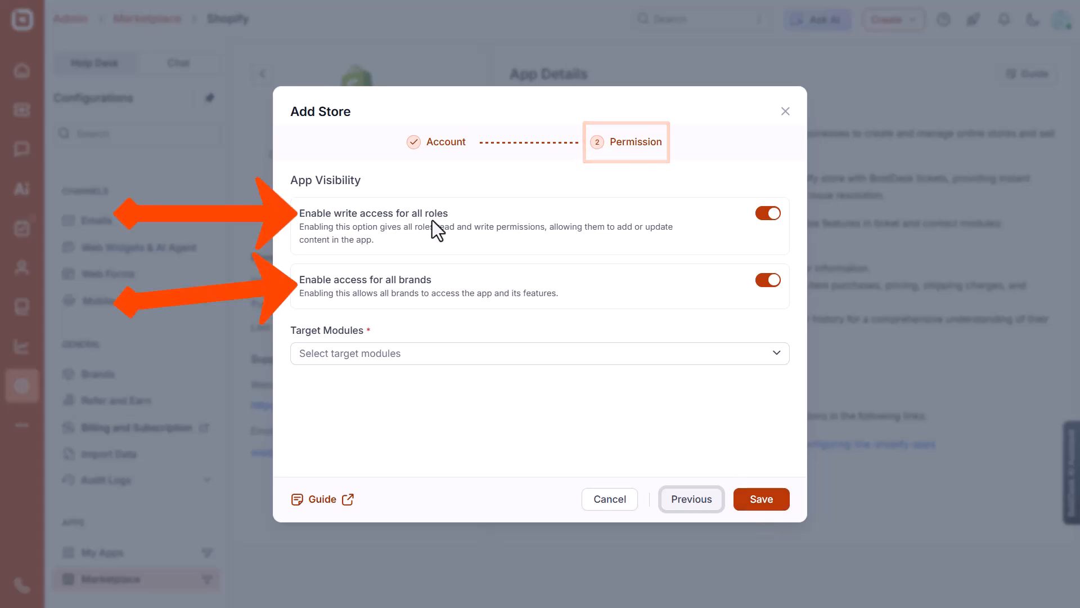
{"action": "left_click", "coordinate": [403, 355]}
{"action": "left_click", "coordinate": [375, 382]}
{"action": "left_click", "coordinate": [387, 405]}
{"action": "left_click", "coordinate": [458, 358]}
{"action": "left_click", "coordinate": [375, 381]}
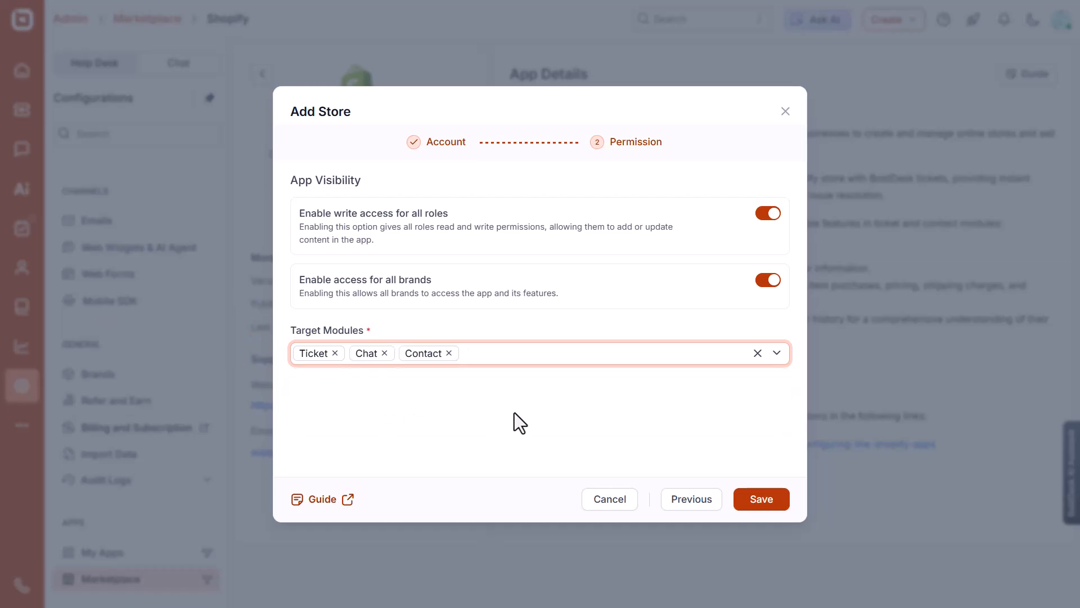
{"action": "left_click", "coordinate": [759, 504]}
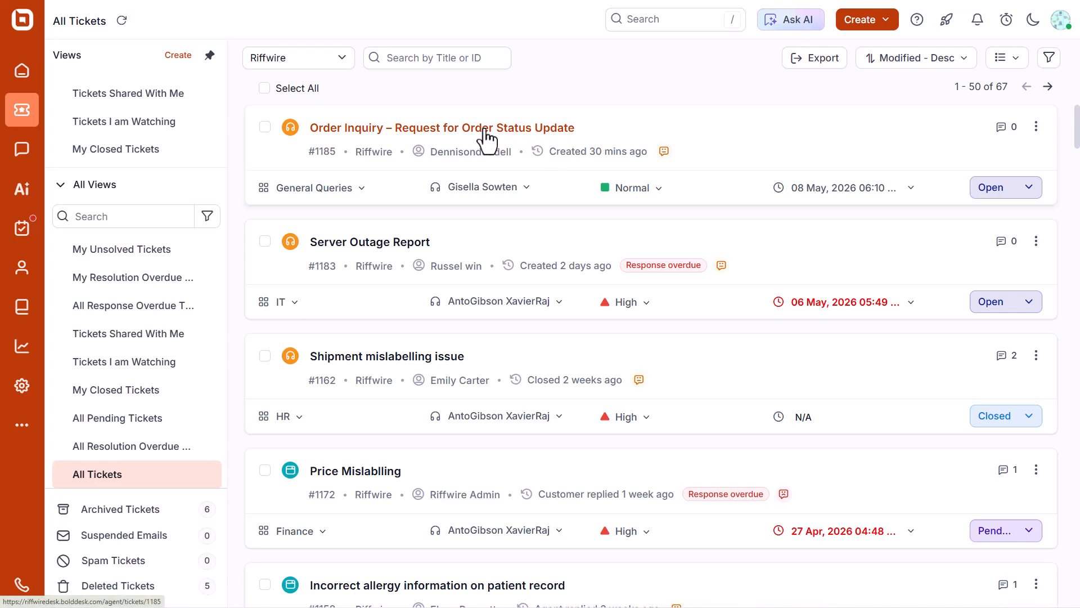
Open ticket #1185 and show NovaMart's Shopify customer details in the Apps panel.
{"action": "left_click", "coordinate": [446, 191]}
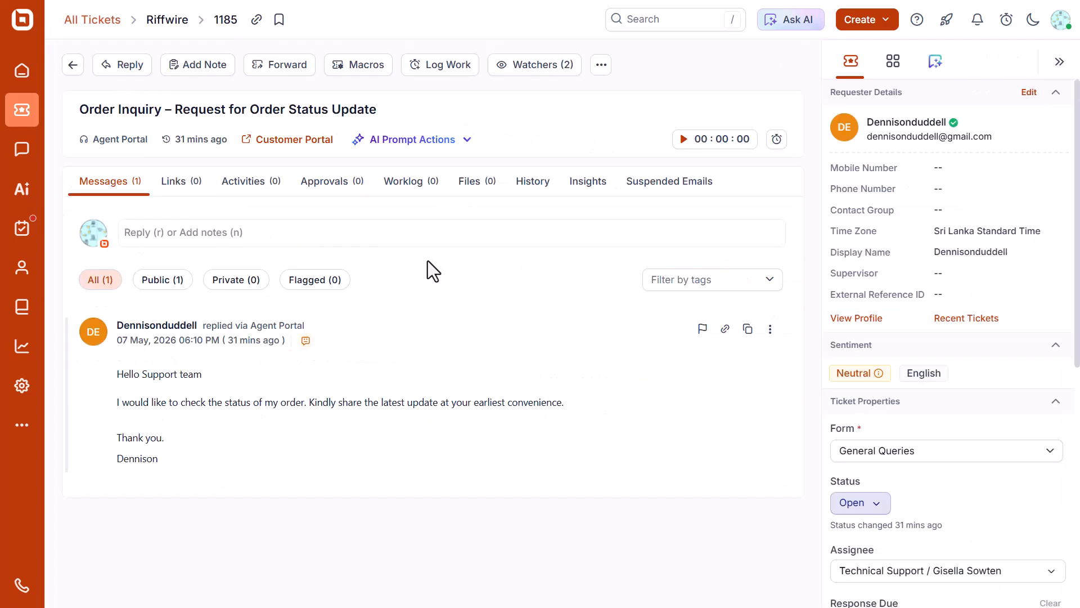
{"action": "left_click", "coordinate": [894, 63]}
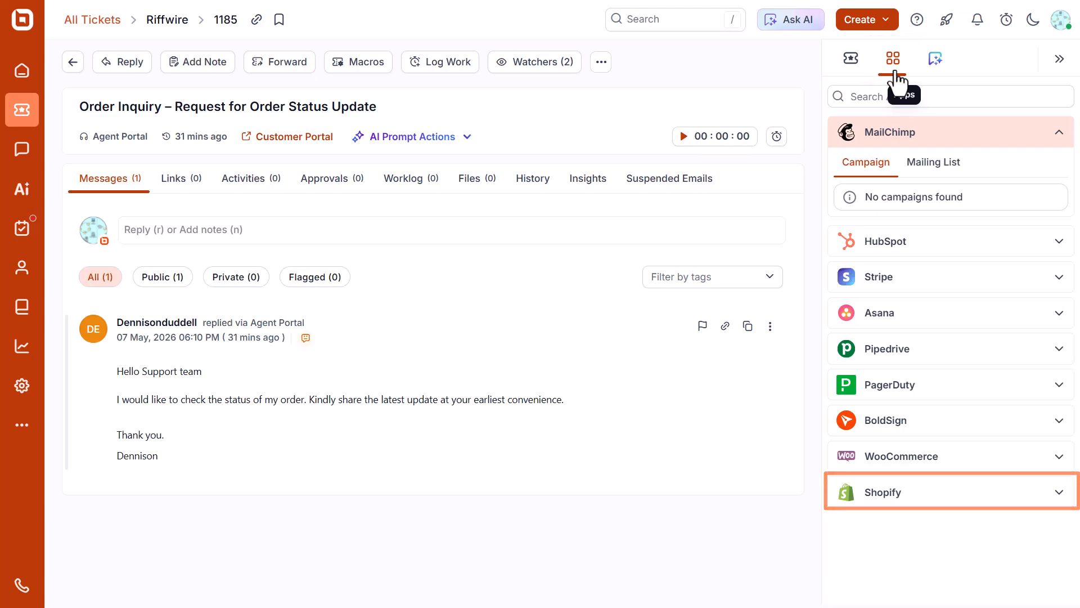
{"action": "left_click", "coordinate": [1056, 490]}
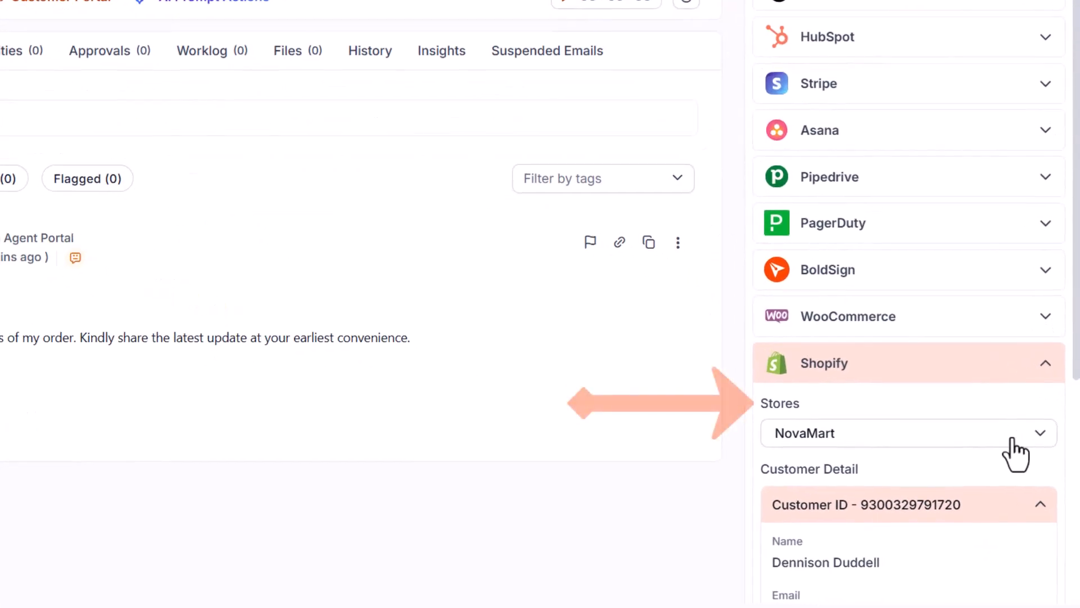
{"action": "left_click", "coordinate": [1022, 476]}
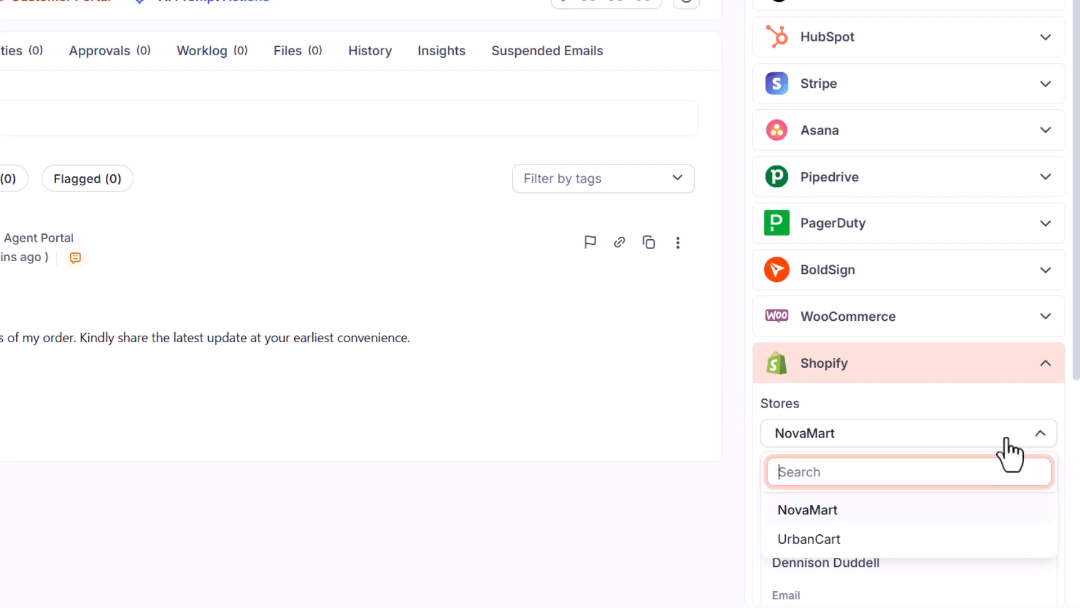
{"action": "left_click", "coordinate": [800, 511]}
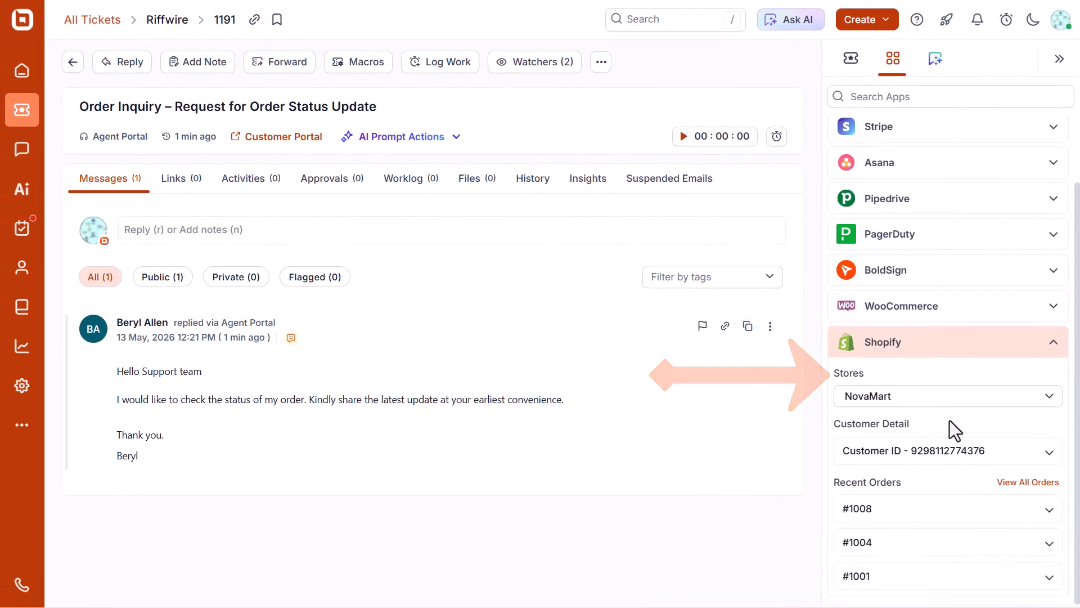
Cancel order #1008 with reason Items unavailable, keeping refund and customer notification on.
{"action": "left_click", "coordinate": [1051, 511]}
{"action": "left_click", "coordinate": [948, 507]}
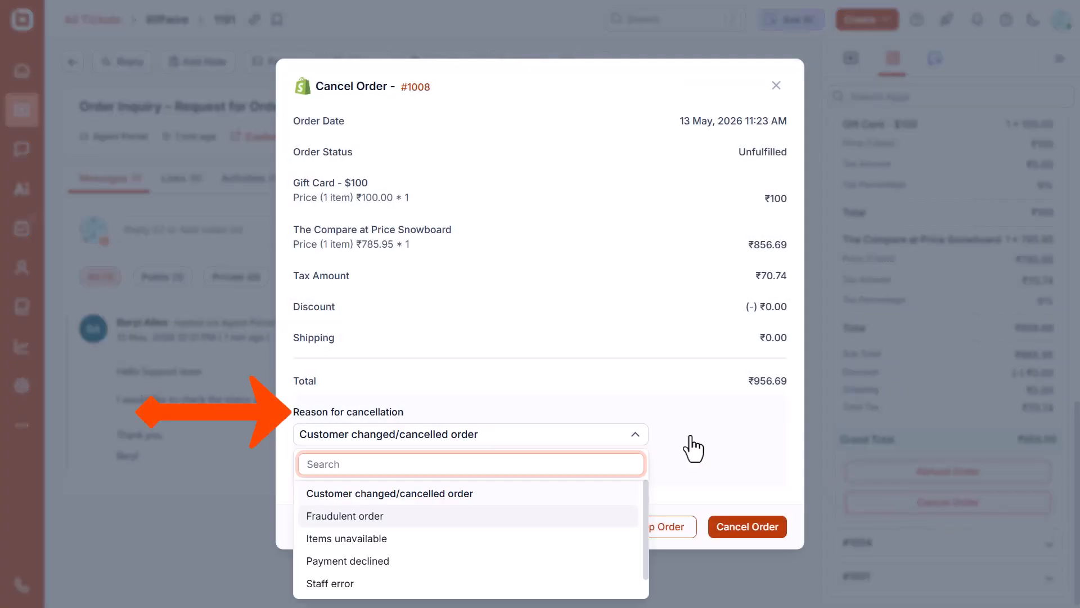
{"action": "key", "text": "Down"}
{"action": "key", "text": "Return"}
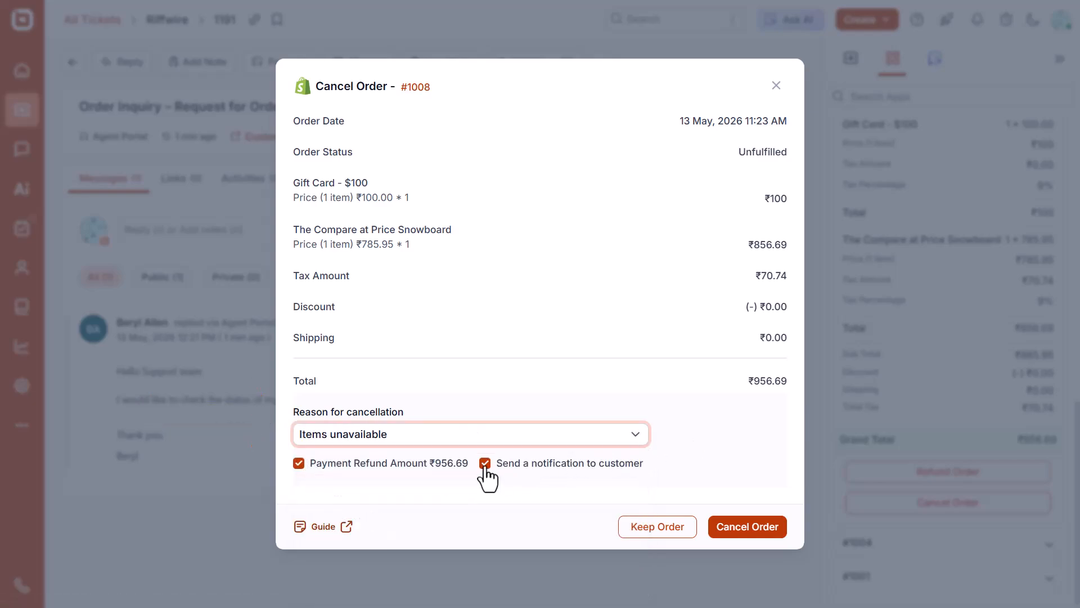
{"action": "left_click", "coordinate": [740, 532]}
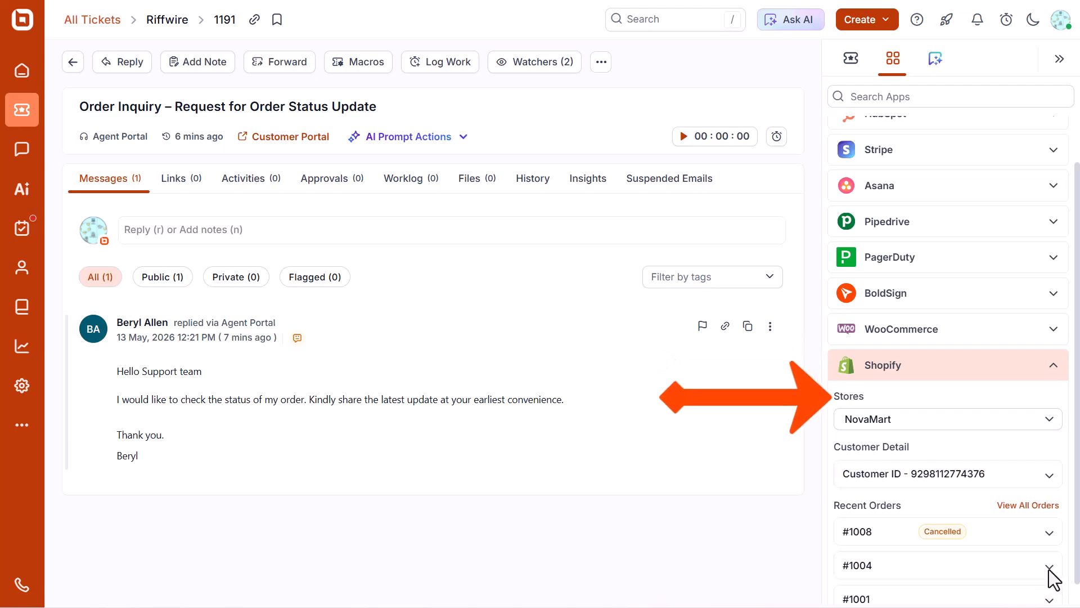
Refund ₹2931.94 on order #1004 for both ski waxes and the snowboard, with reason 'Items does not match the description'.
{"action": "left_click", "coordinate": [1048, 573]}
{"action": "scroll", "coordinate": [994, 563], "scroll_direction": "down", "scroll_amount": 10}
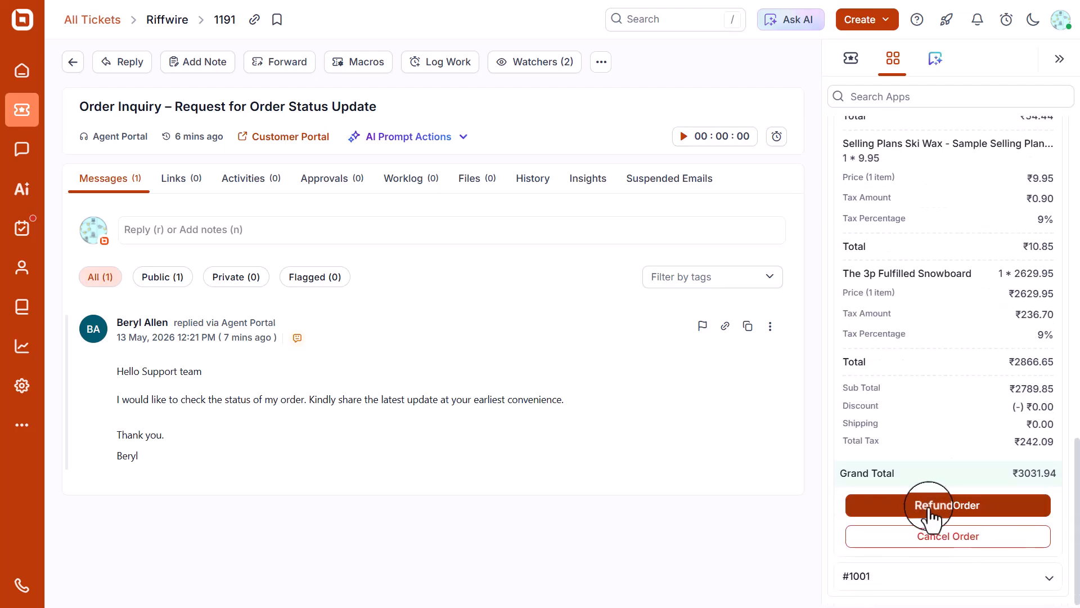
{"action": "left_click", "coordinate": [930, 514]}
{"action": "left_click", "coordinate": [757, 167]}
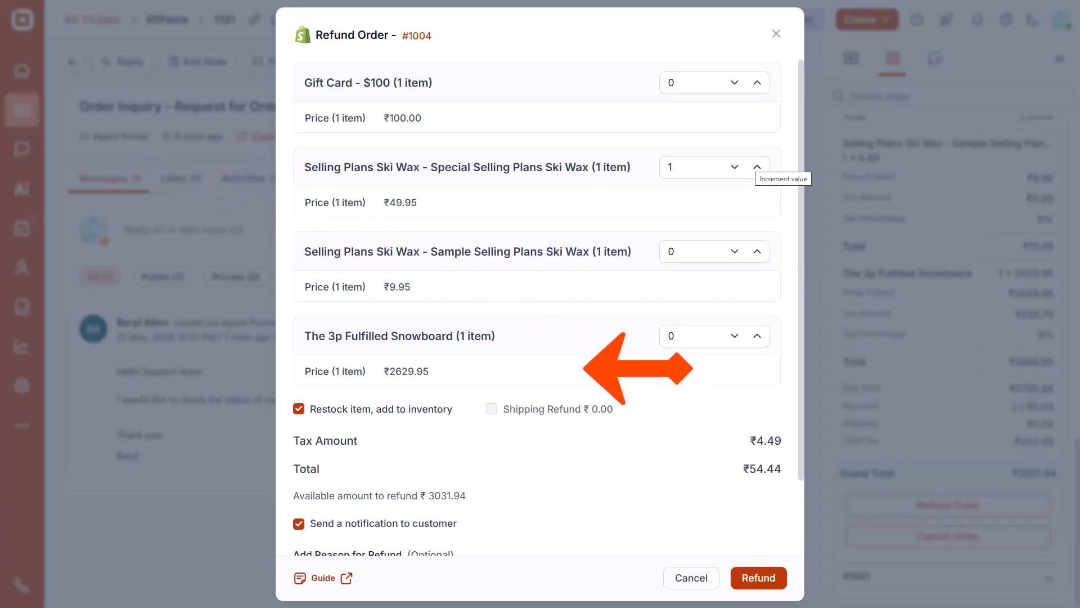
{"action": "left_click", "coordinate": [758, 251]}
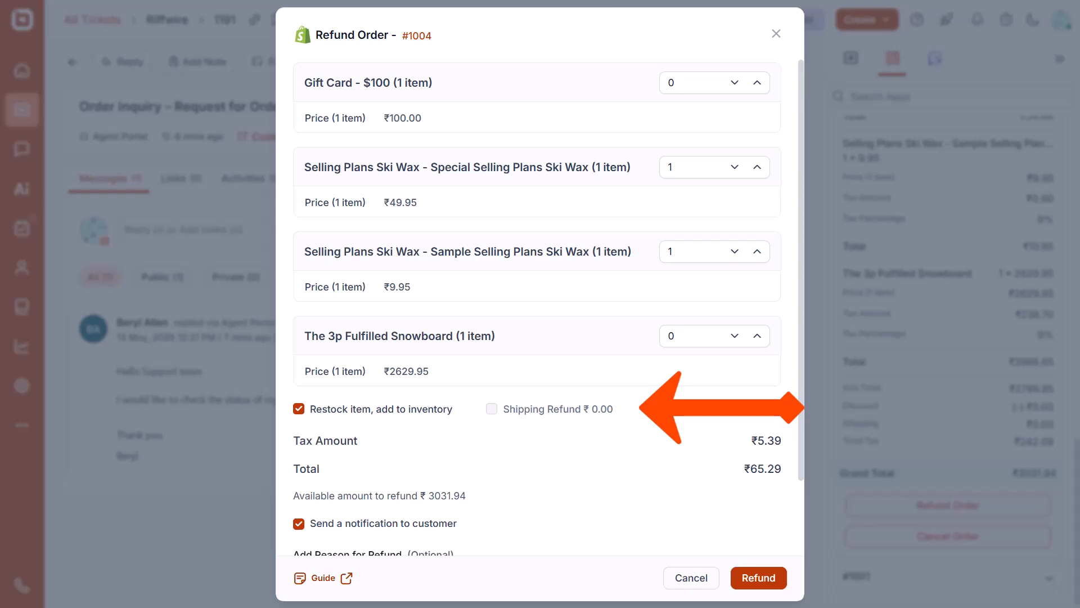
{"action": "left_click", "coordinate": [757, 335]}
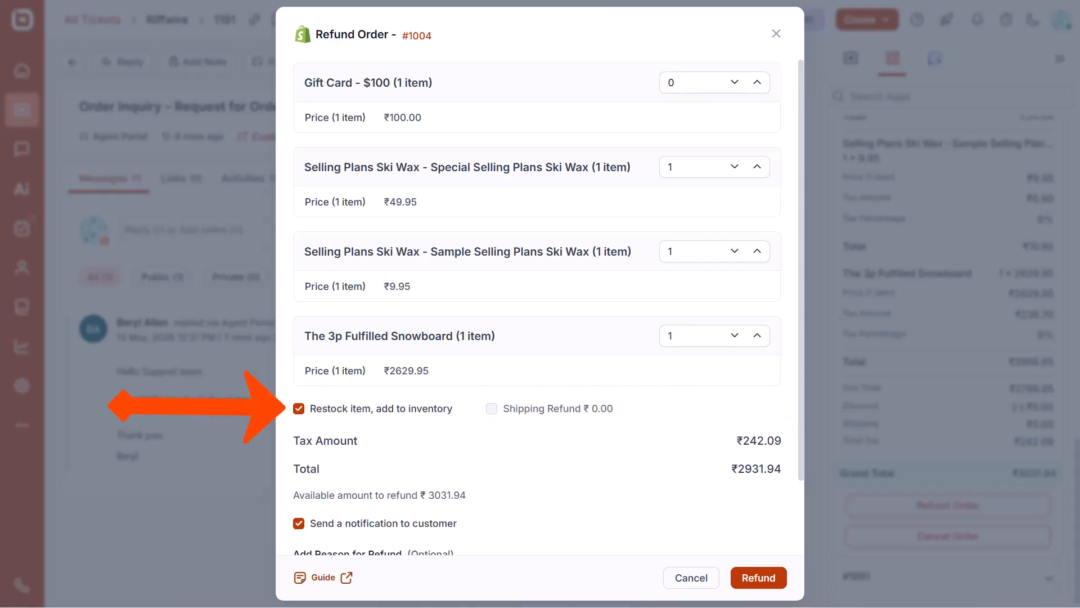
{"action": "type", "text": "Items does not match the description"}
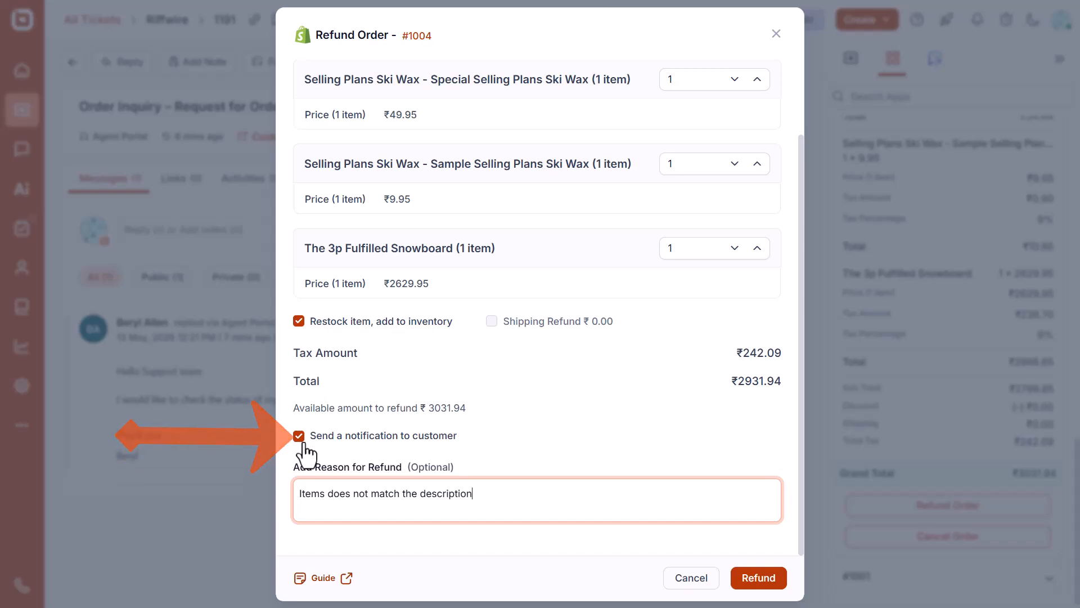
{"action": "left_click", "coordinate": [759, 580]}
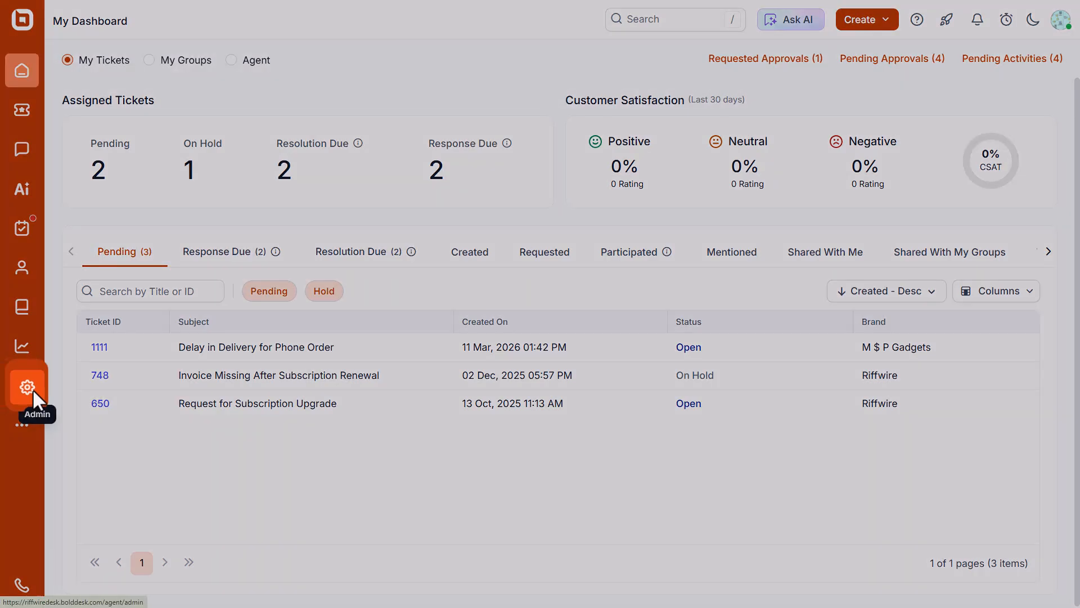
In Admin > My Apps > Shopify, delete the UrbanCart store, leaving only NovaMart connected.
{"action": "left_click", "coordinate": [27, 387]}
{"action": "left_click", "coordinate": [103, 552]}
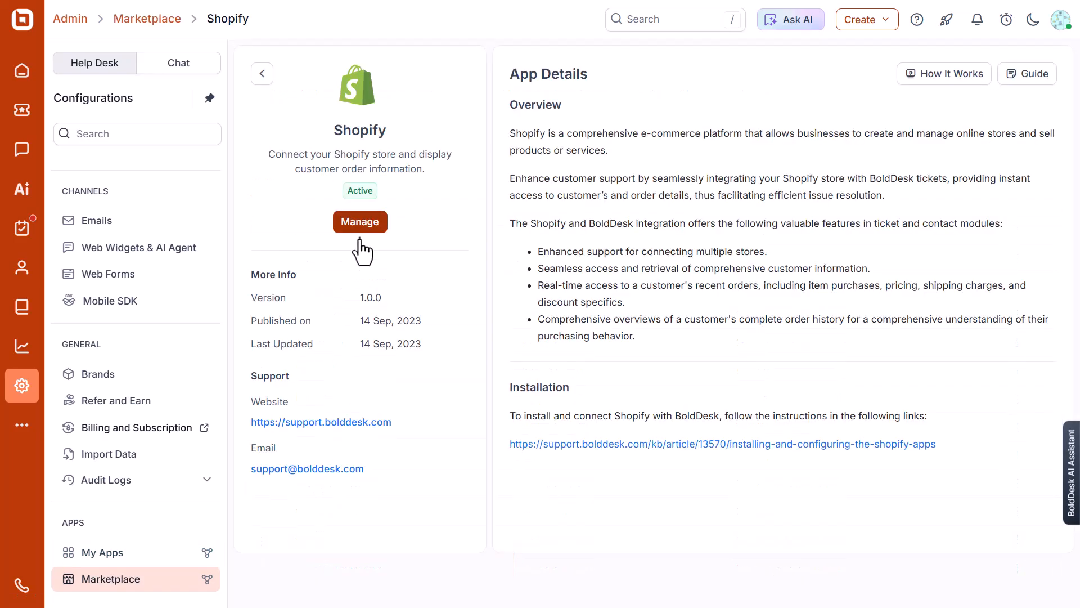
{"action": "left_click", "coordinate": [361, 219]}
{"action": "left_click", "coordinate": [1024, 116]}
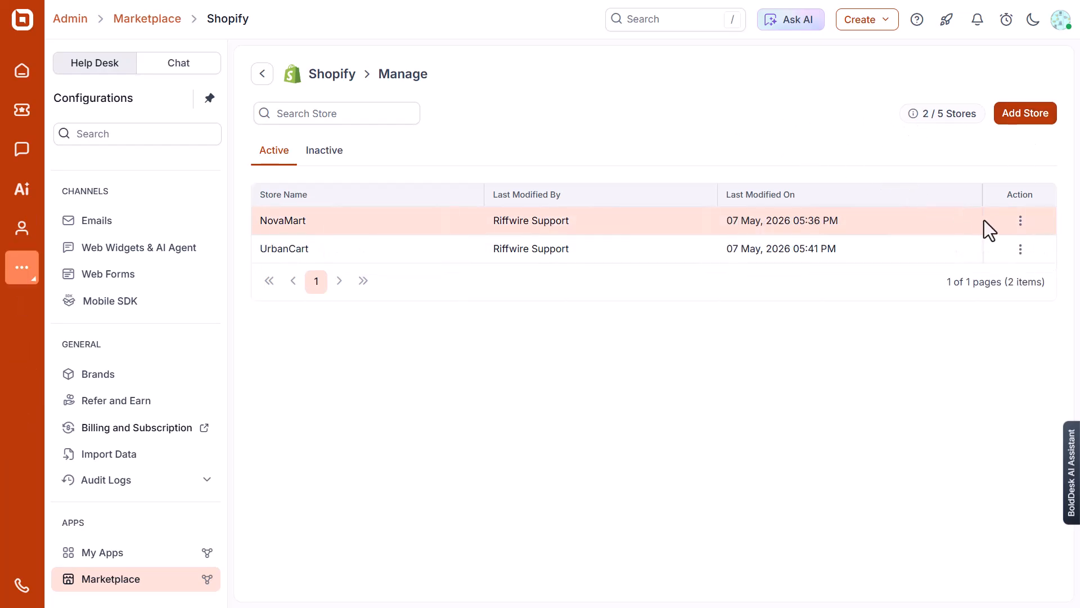
{"action": "left_click", "coordinate": [1021, 249]}
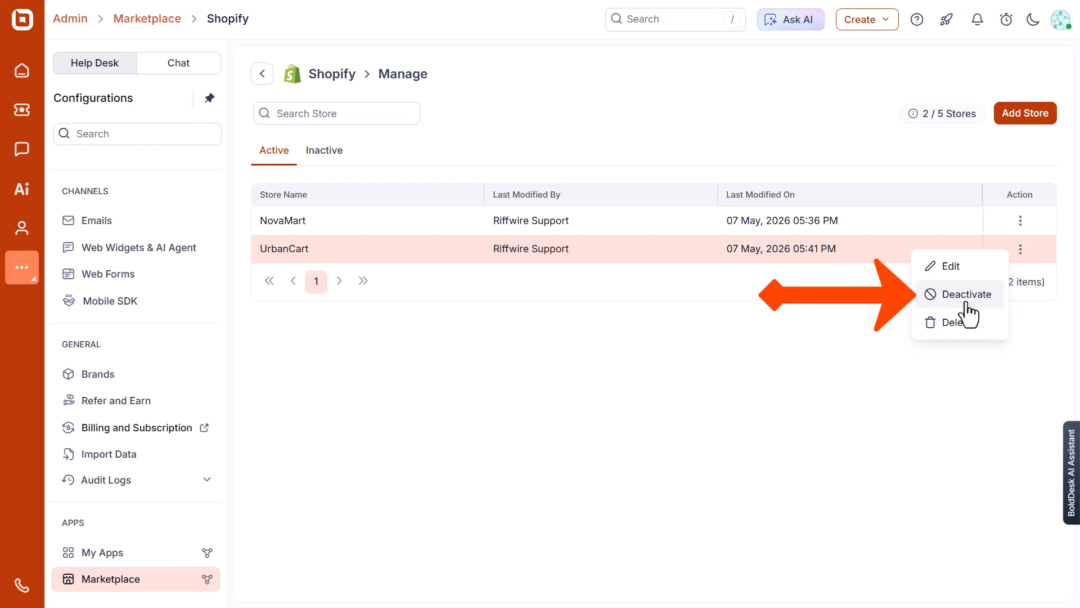
{"action": "left_click", "coordinate": [953, 322]}
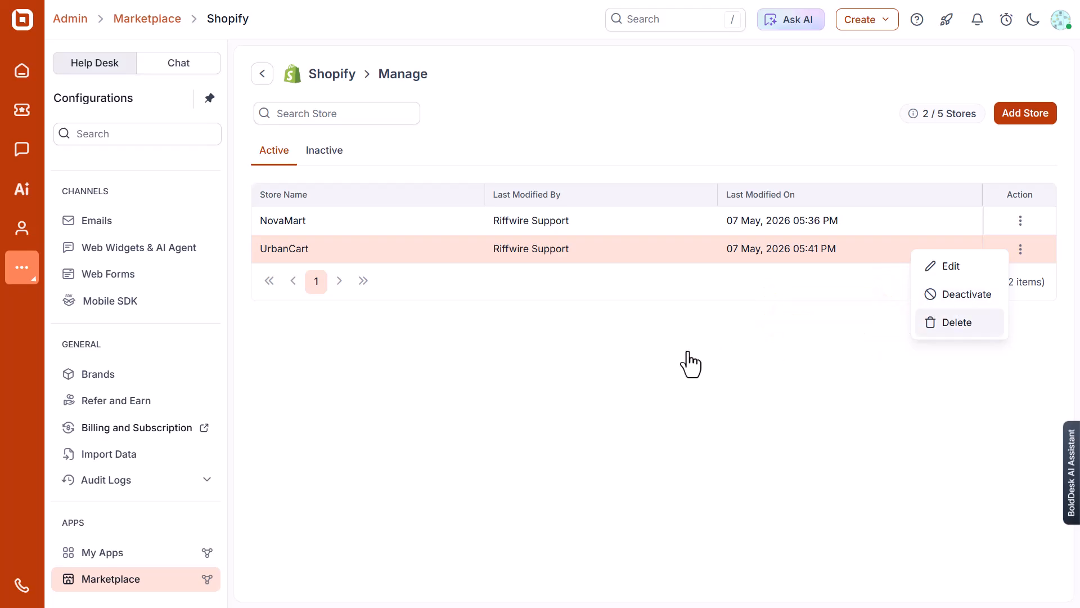
{"action": "left_click", "coordinate": [682, 352]}
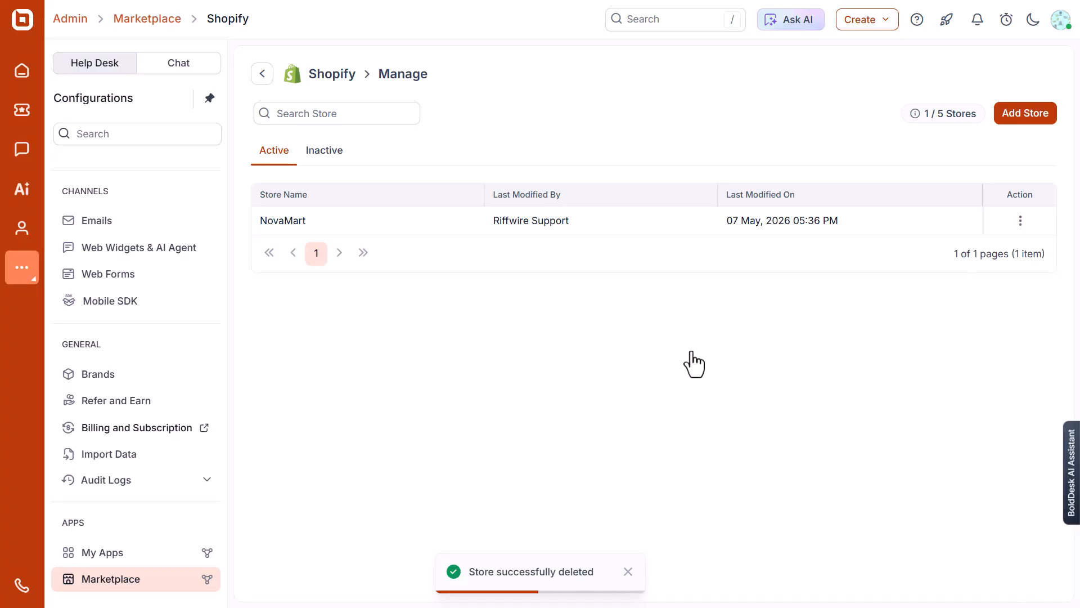